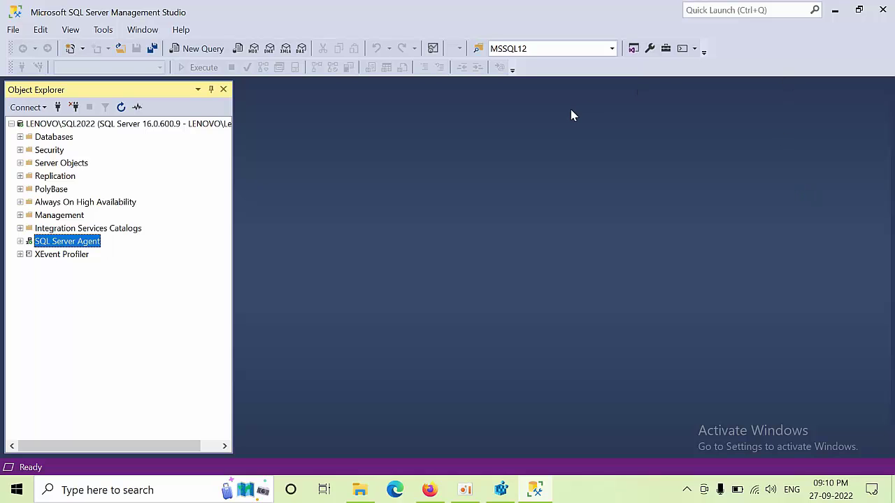
Review the LENOVO\SQL2022 server's Security properties, then close the dialog without changes.
{"action": "left_click", "coordinate": [158, 128]}
{"action": "right_click", "coordinate": [158, 128]}
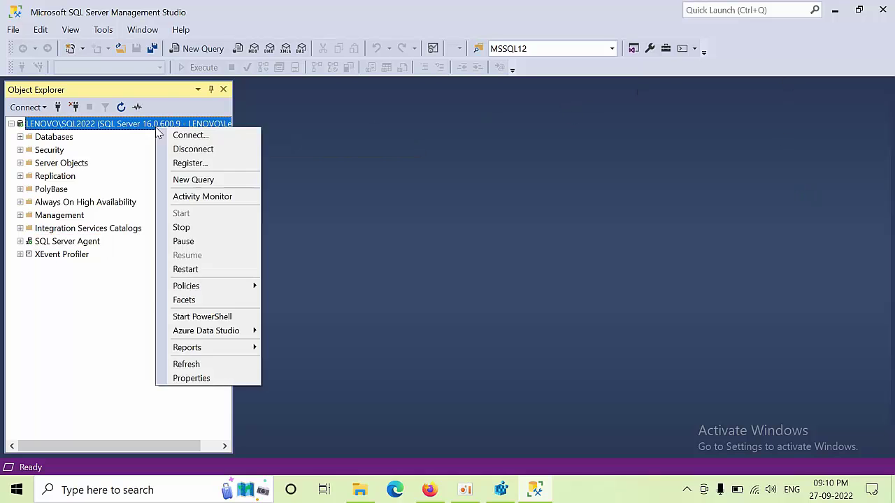
{"action": "left_click", "coordinate": [191, 378]}
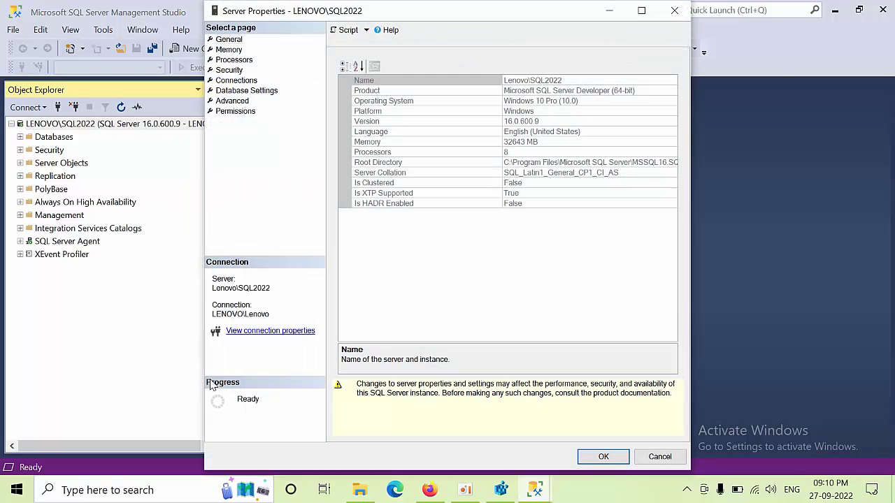
{"action": "left_click", "coordinate": [229, 70]}
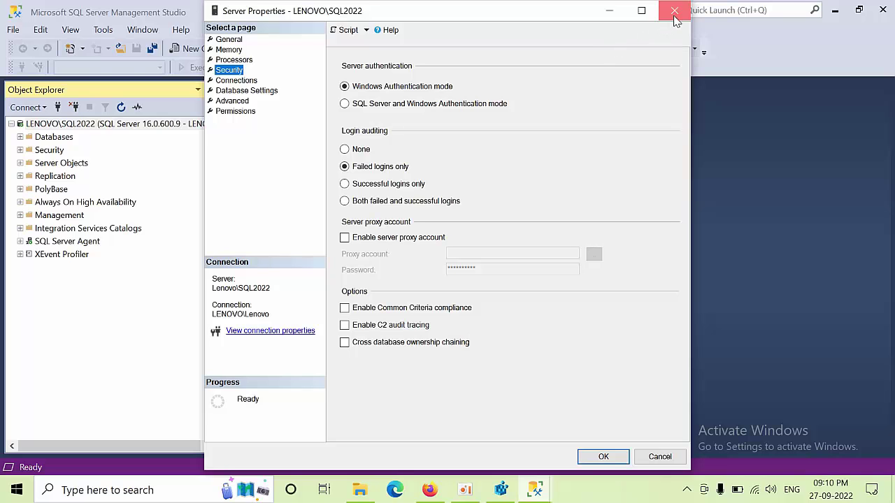
{"action": "left_click", "coordinate": [674, 14]}
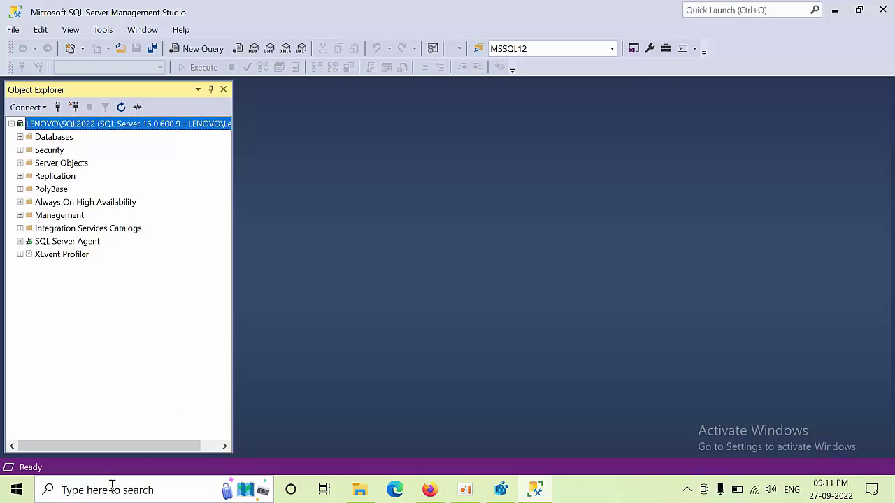
Launch Registry Editor with regedit and expand HKEY_LOCAL_MACHINE > SOFTWARE.
{"action": "key", "text": "super+r"}
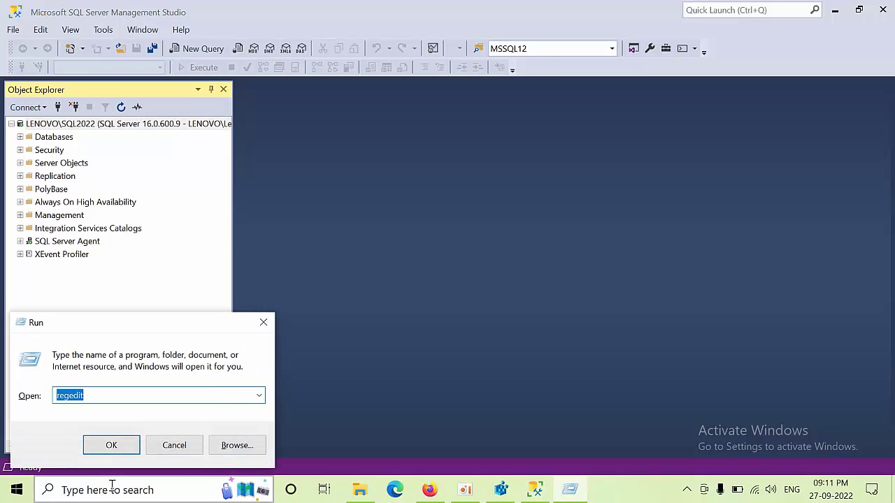
{"action": "left_click", "coordinate": [112, 446]}
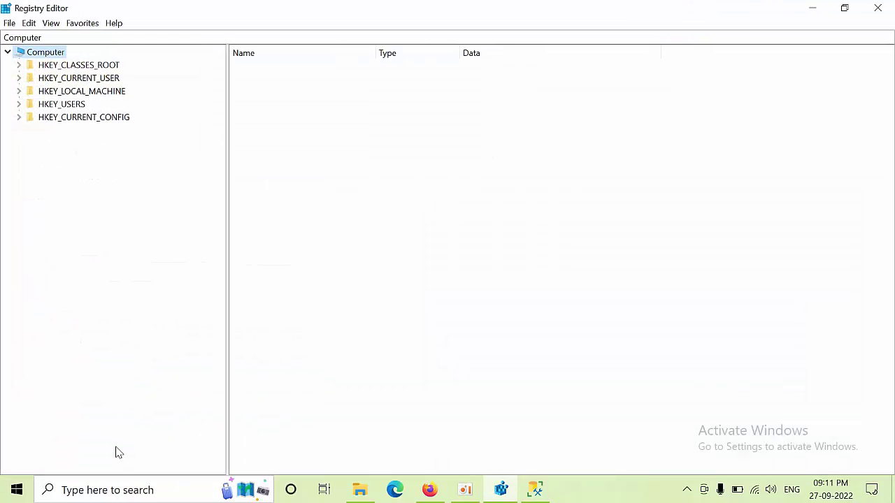
{"action": "left_click", "coordinate": [81, 96]}
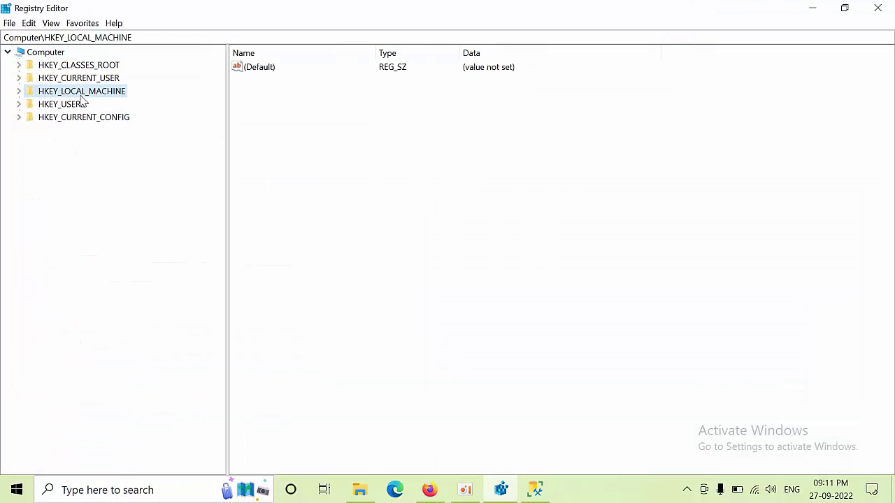
{"action": "left_click", "coordinate": [18, 90]}
{"action": "left_click", "coordinate": [68, 170]}
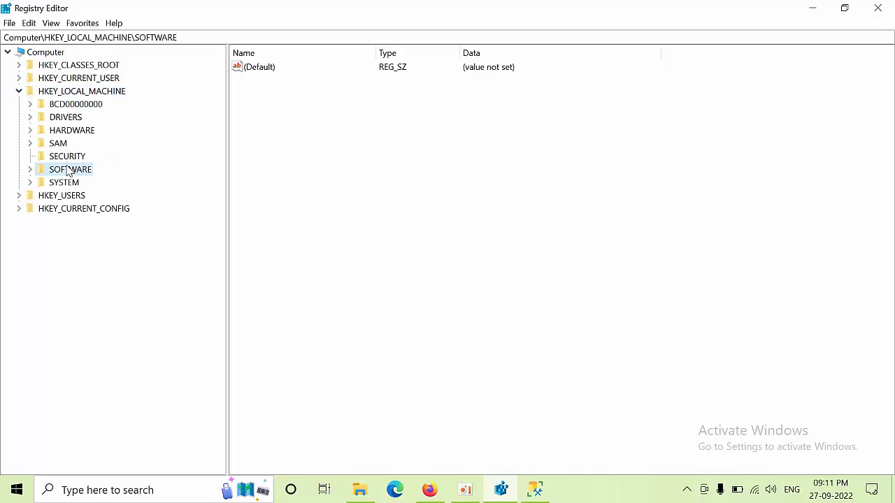
{"action": "left_click", "coordinate": [31, 173]}
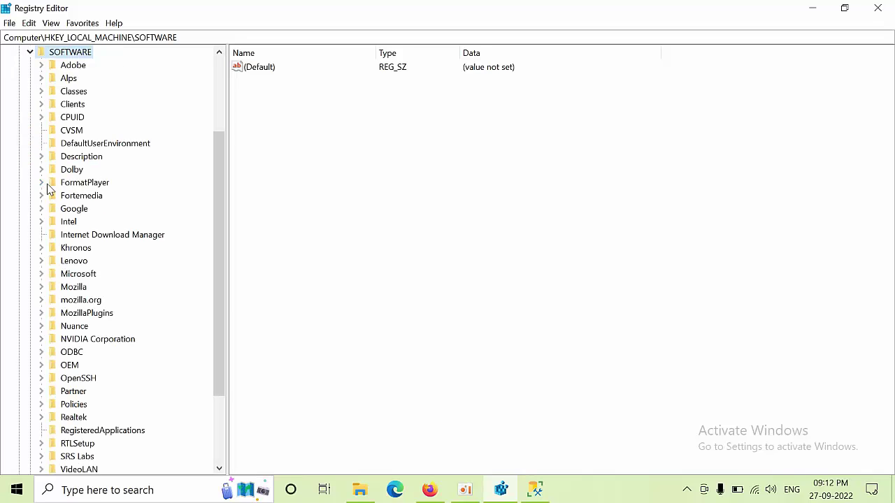
Expand Microsoft > Microsoft SQL Server to list its instance subkeys, then return to Management Studio.
{"action": "left_click", "coordinate": [66, 198]}
{"action": "key", "text": "m"}
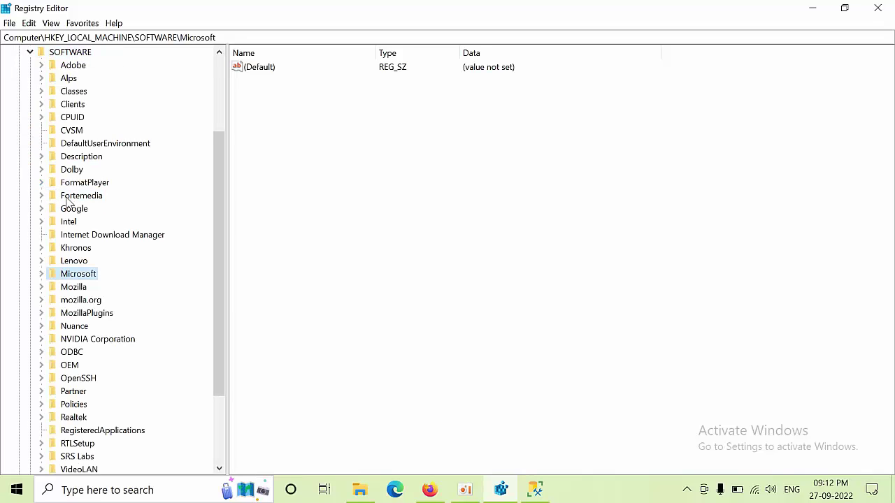
{"action": "left_click", "coordinate": [41, 277]}
{"action": "left_click", "coordinate": [94, 250]}
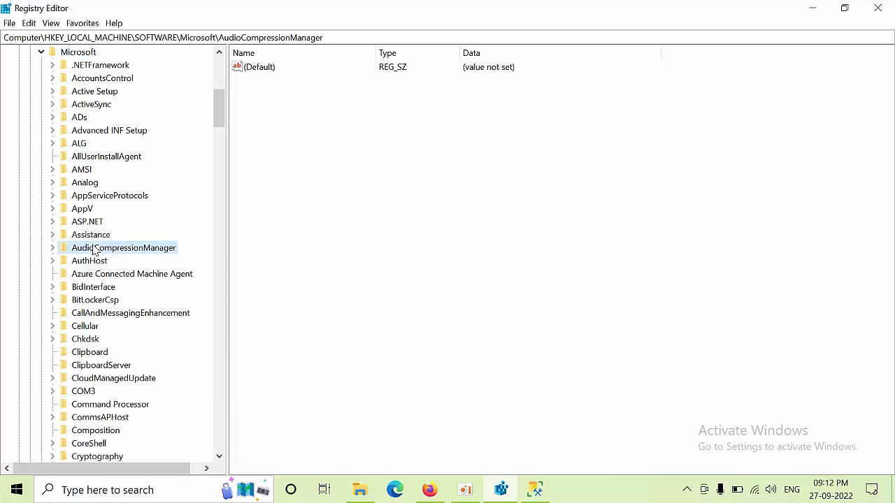
{"action": "key", "text": "m"}
{"action": "key", "text": "i"}
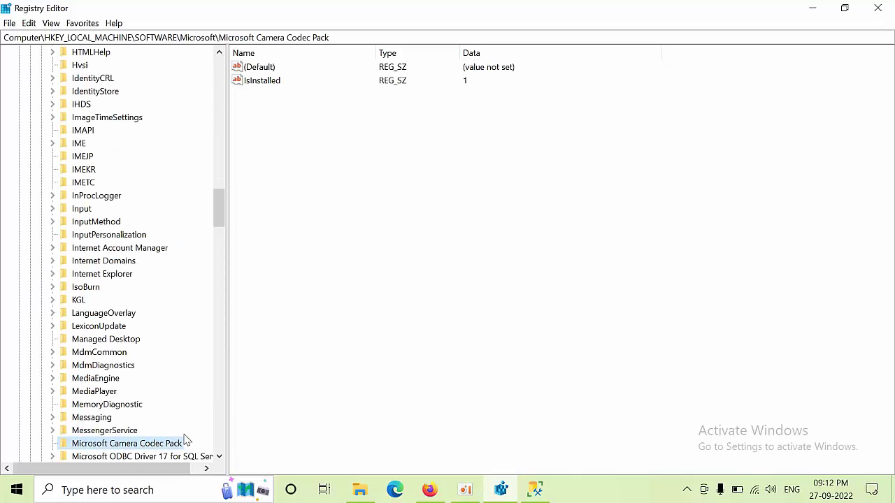
{"action": "left_click_drag", "start_coordinate": [219, 458], "coordinate": [220, 458]}
{"action": "left_click", "coordinate": [102, 330]}
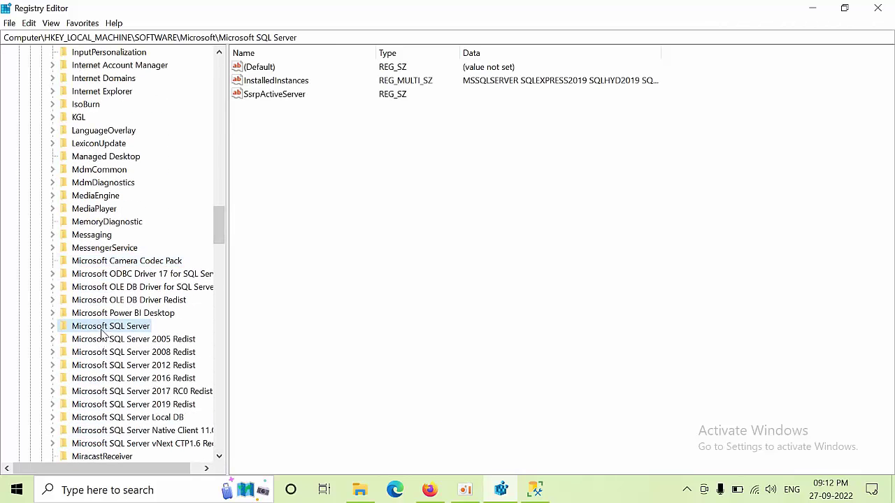
{"action": "left_click", "coordinate": [56, 327]}
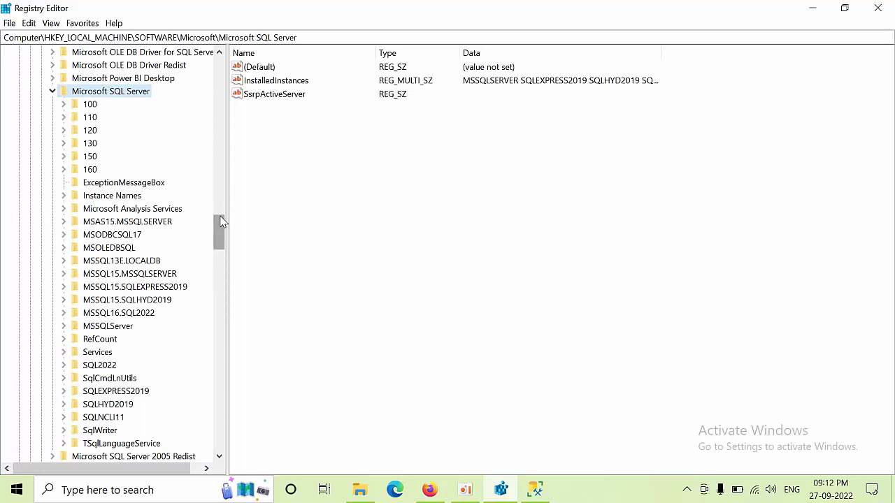
{"action": "mouse_move", "coordinate": [218, 221]}
{"action": "left_mouse_down"}
{"action": "mouse_move", "coordinate": [218, 230]}
{"action": "mouse_move", "coordinate": [218, 223]}
{"action": "left_mouse_up"}
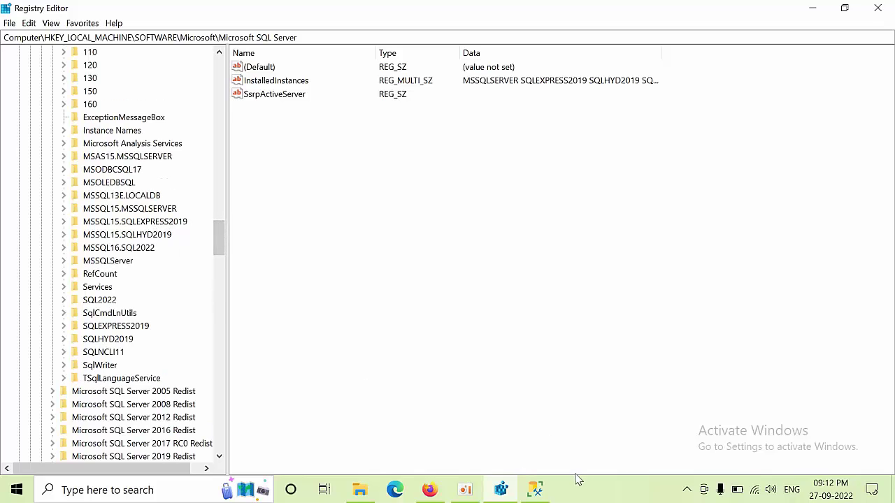
{"action": "left_click", "coordinate": [534, 489]}
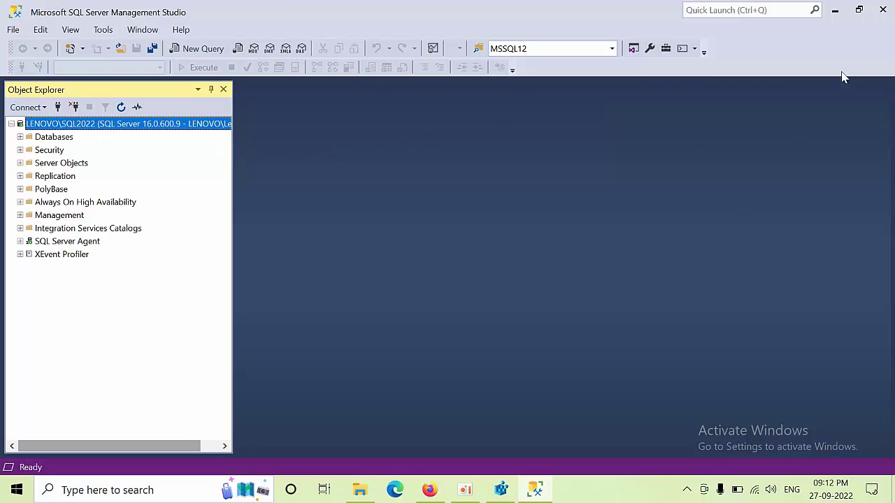
Change LoginMode under MSSQL16.SQL2022\MSSQLServer to 2 in the registry.
{"action": "left_click", "coordinate": [836, 11]}
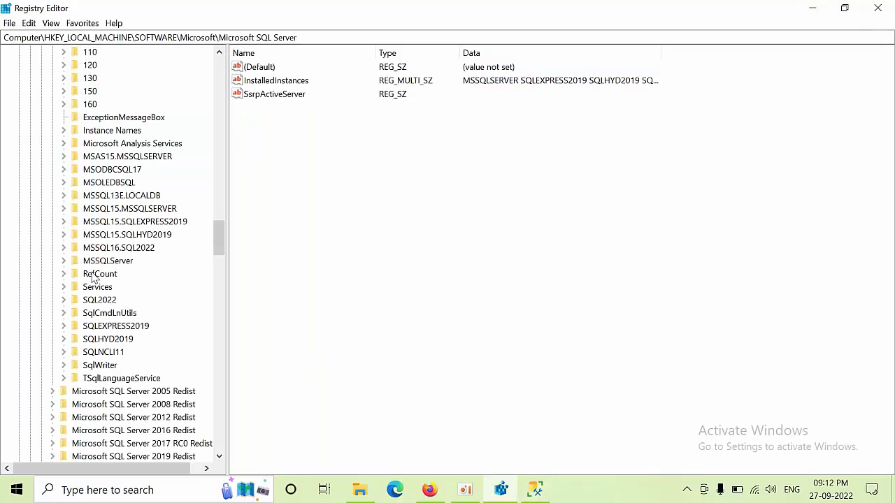
{"action": "left_click", "coordinate": [137, 252]}
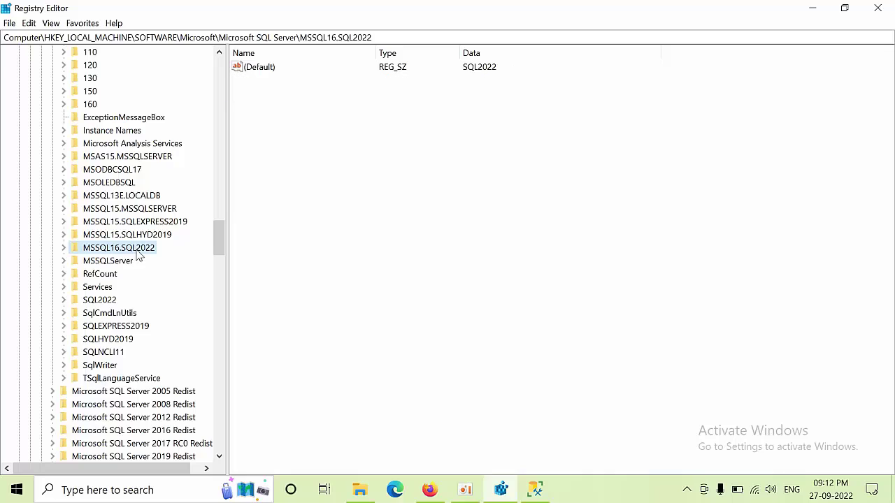
{"action": "left_click", "coordinate": [65, 248]}
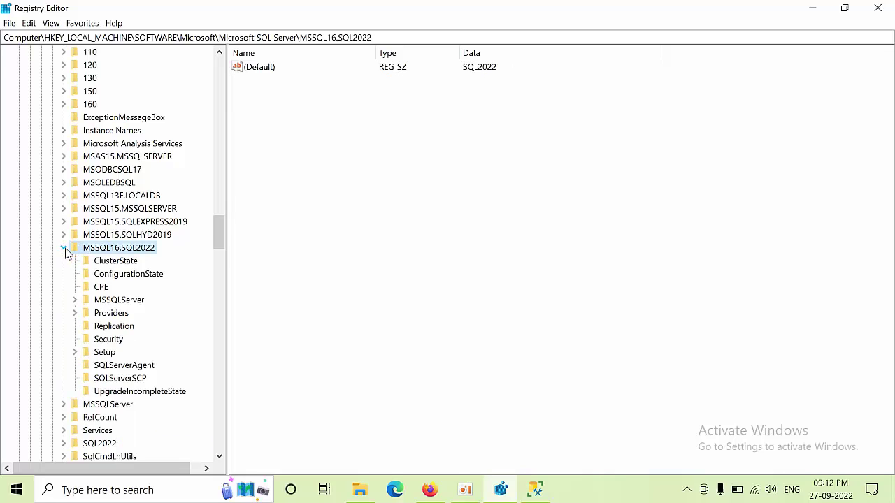
{"action": "left_click", "coordinate": [111, 303]}
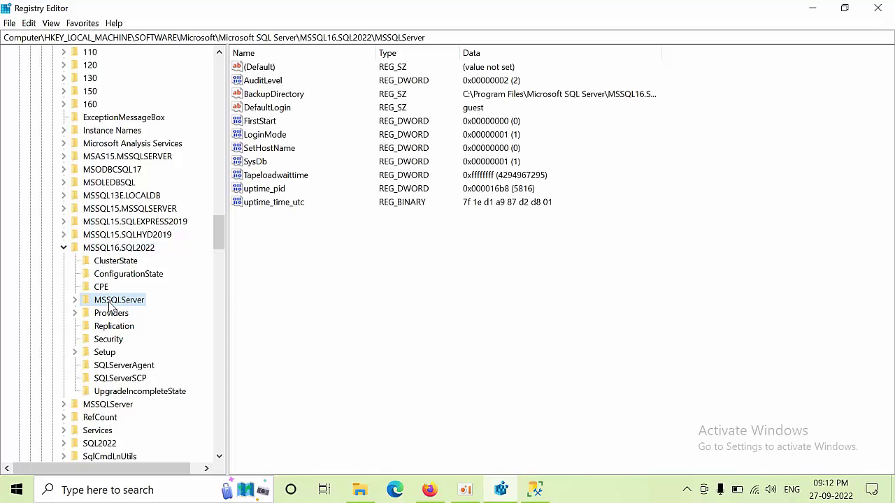
{"action": "double_click", "coordinate": [266, 137]}
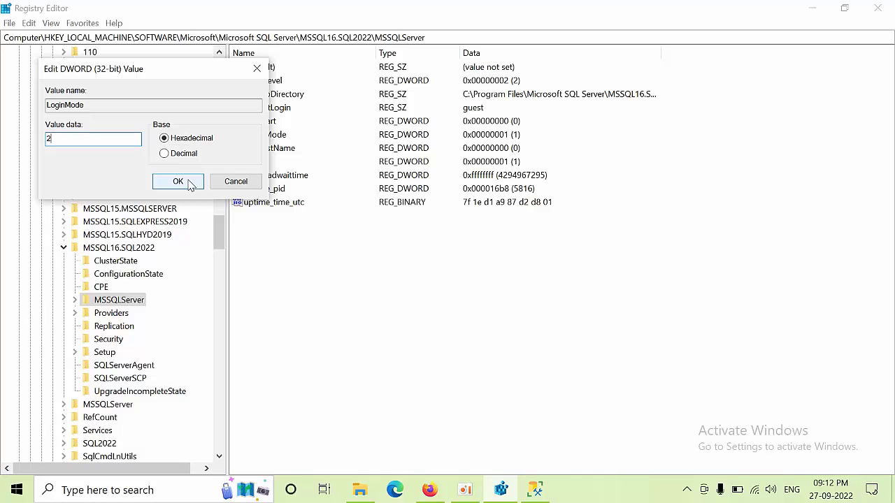
{"action": "left_click", "coordinate": [178, 182]}
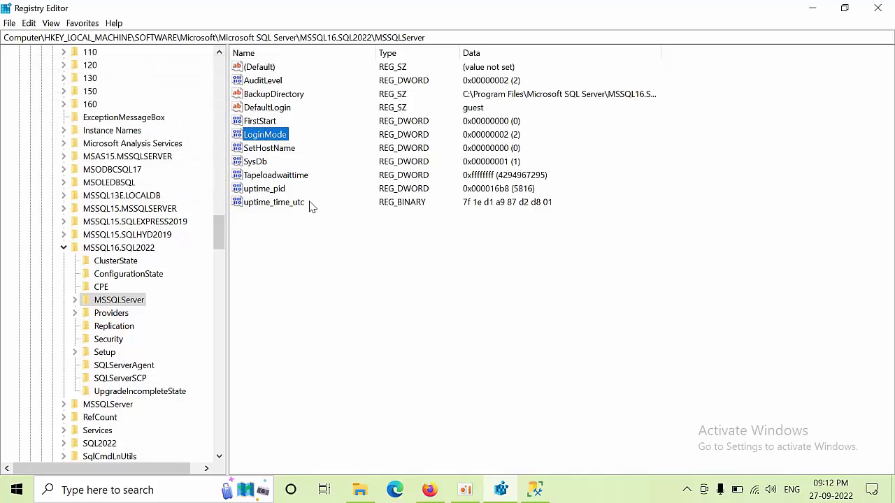
Verify in server Properties > Security that SQL Server and Windows Authentication mode is selected.
{"action": "left_click", "coordinate": [813, 9]}
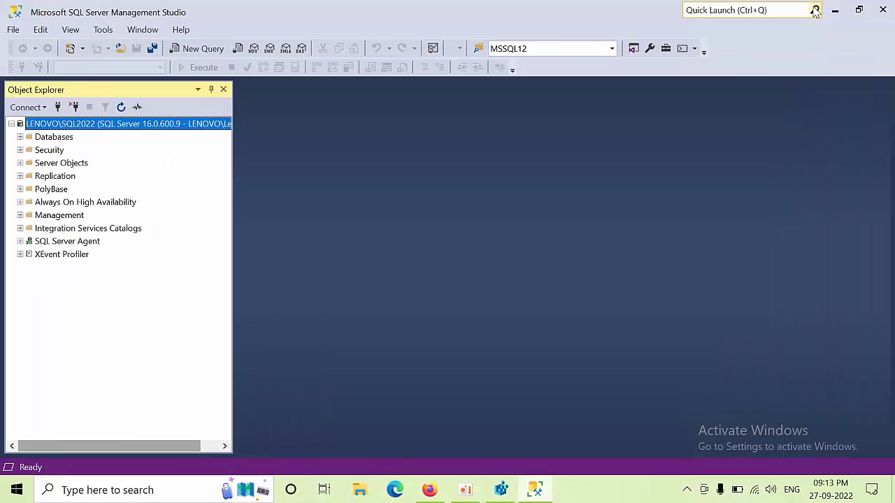
{"action": "right_click", "coordinate": [108, 135]}
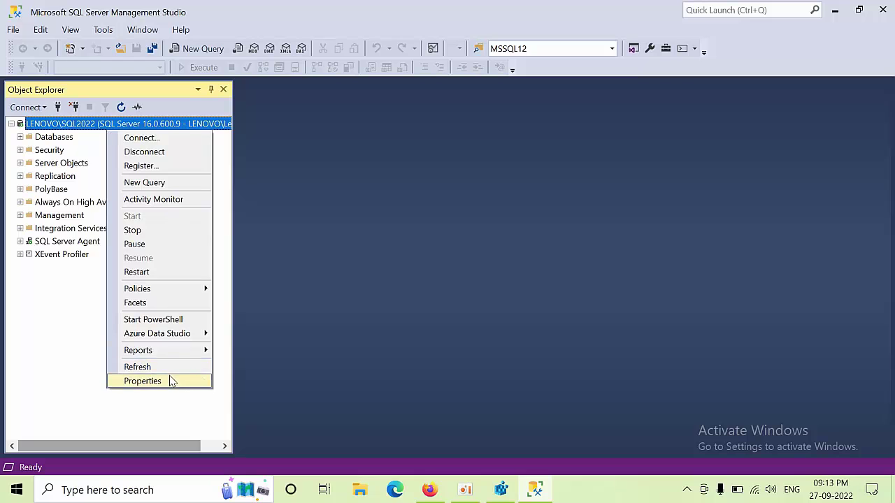
{"action": "left_click", "coordinate": [168, 378]}
{"action": "left_click", "coordinate": [230, 70]}
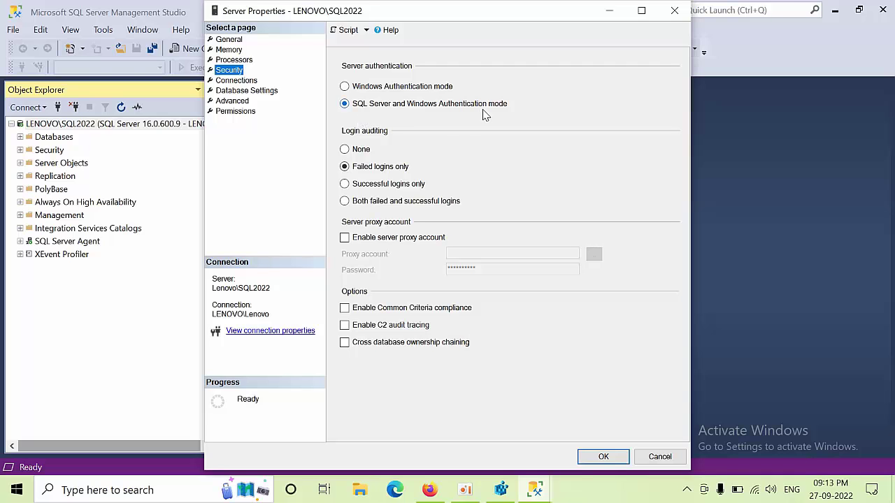
{"action": "left_click", "coordinate": [673, 11]}
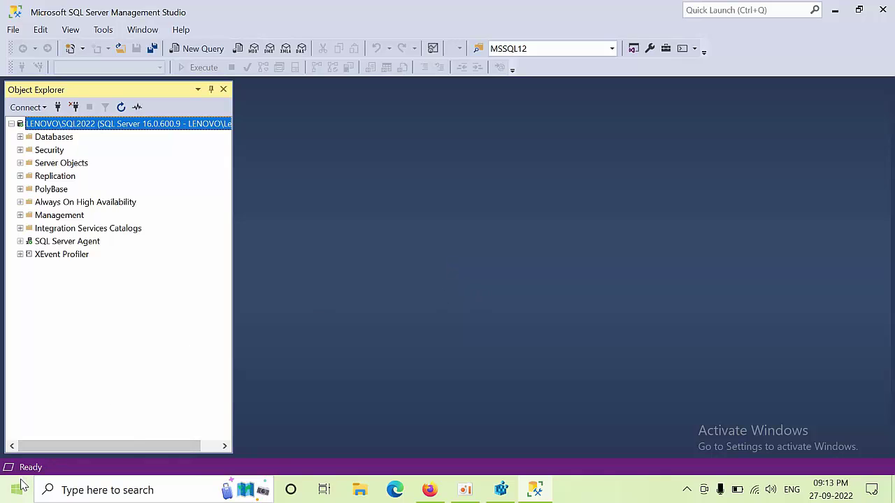
{"action": "left_click", "coordinate": [103, 490]}
{"action": "type", "text": "con"}
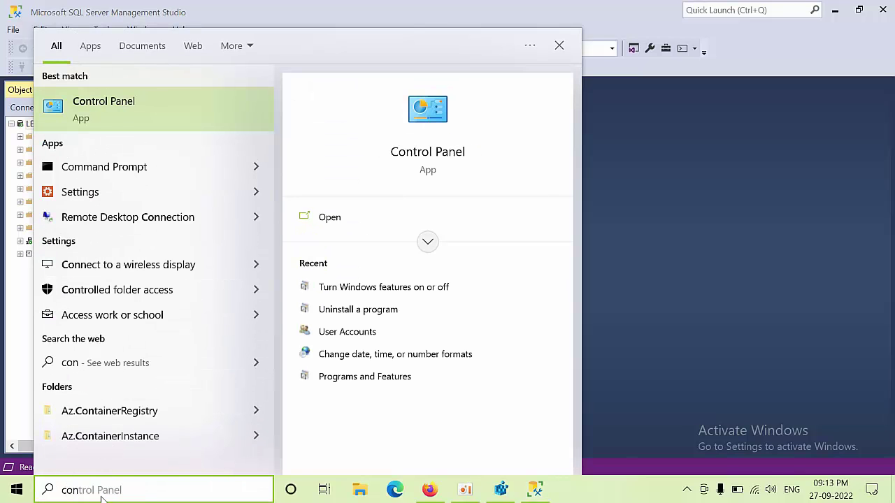
{"action": "type", "text": "figu"}
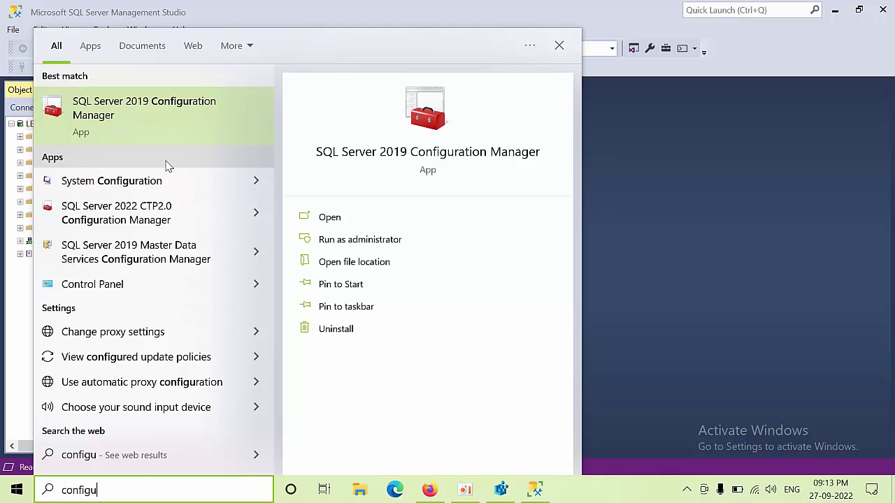
{"action": "left_click", "coordinate": [121, 122]}
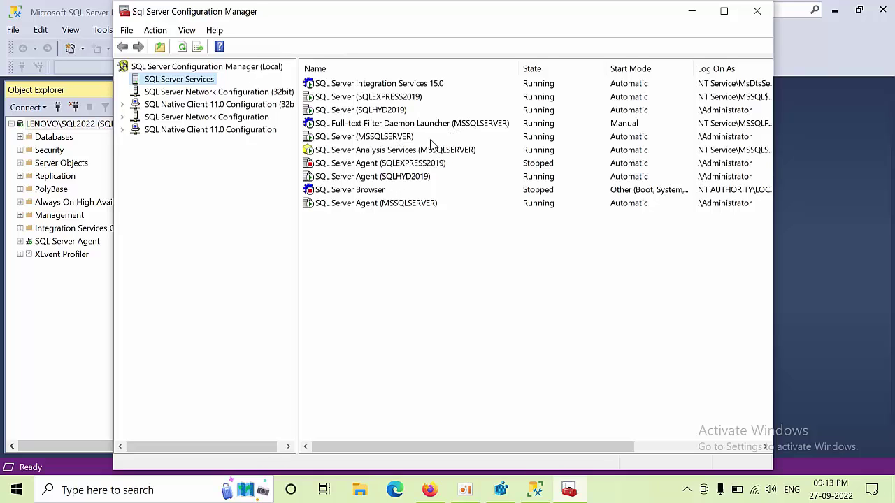
{"action": "left_click", "coordinate": [402, 87]}
{"action": "left_click", "coordinate": [383, 139]}
{"action": "left_click", "coordinate": [377, 165]}
{"action": "left_click", "coordinate": [373, 179]}
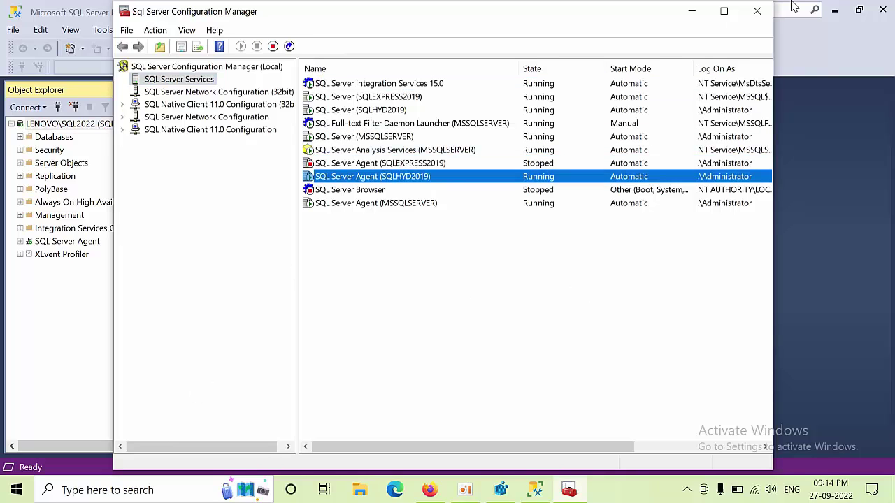
{"action": "left_click", "coordinate": [756, 10]}
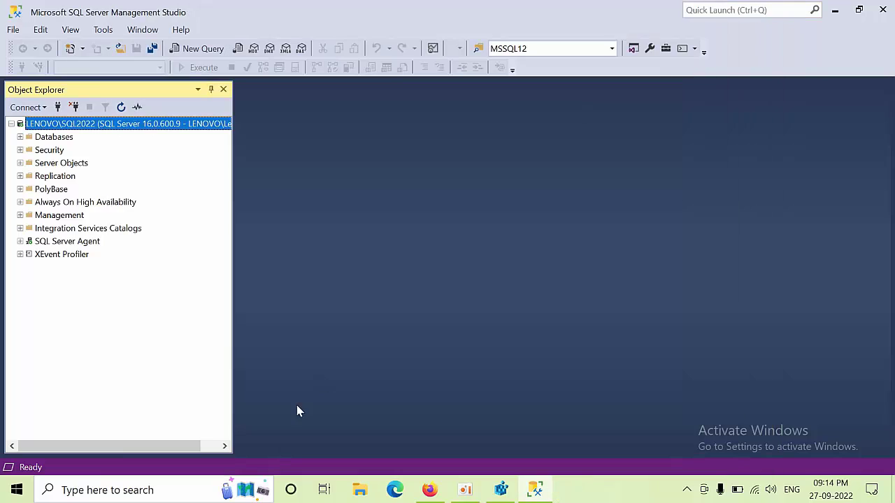
Search Windows for 'sql server 202' to find the SQL Server 2022 Configuration Manager.
{"action": "left_click", "coordinate": [101, 490]}
{"action": "type", "text": "sql"}
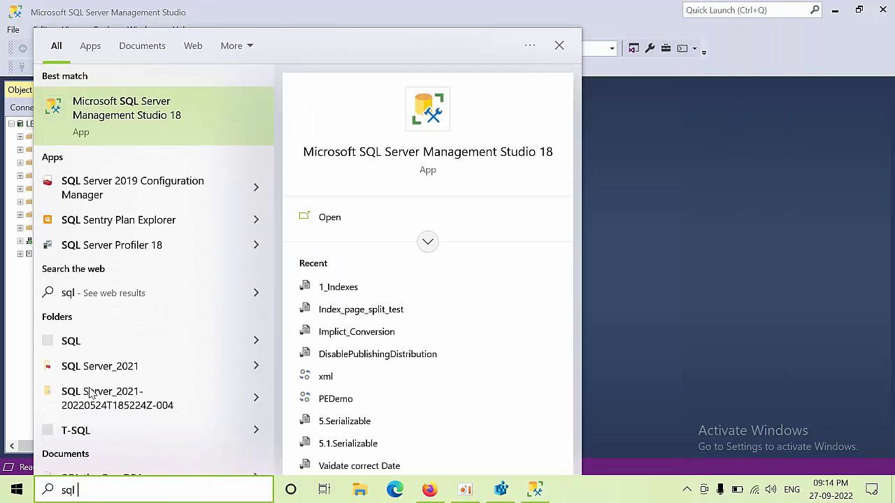
{"action": "type", "text": " con"}
{"action": "key", "text": "BackSpace"}
{"action": "key", "text": "BackSpace"}
{"action": "key", "text": "BackSpace"}
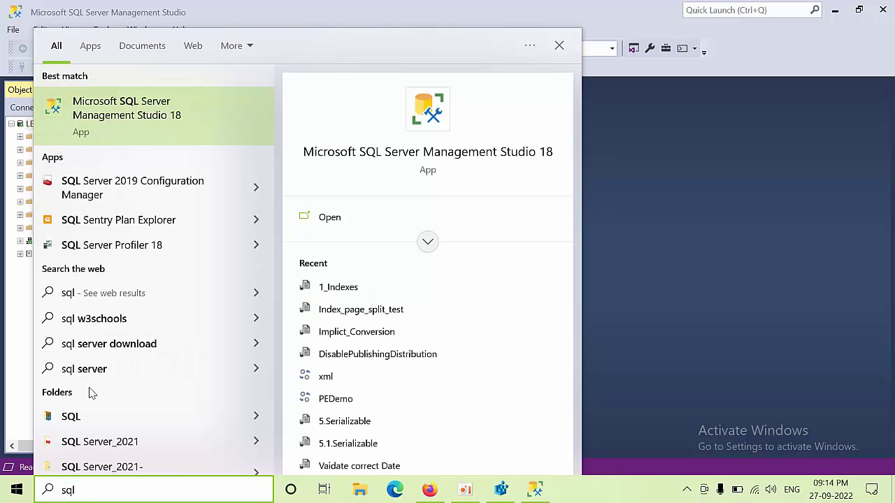
{"action": "type", "text": "server "}
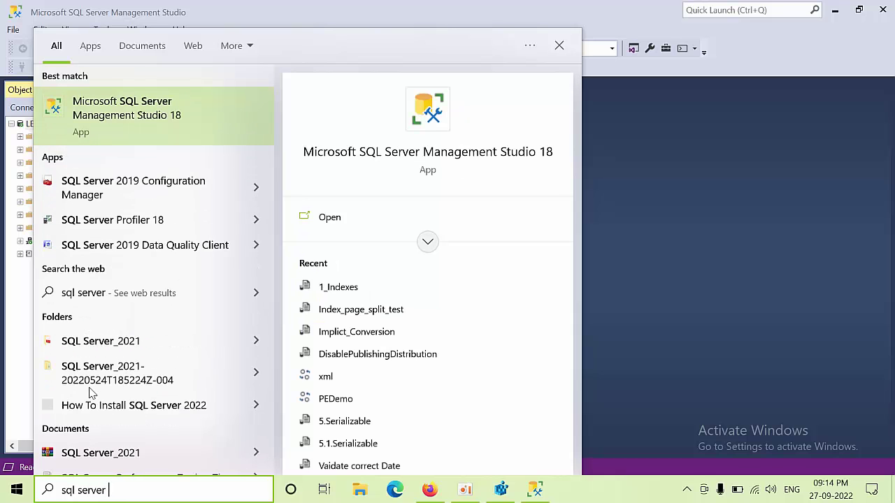
{"action": "type", "text": "202"}
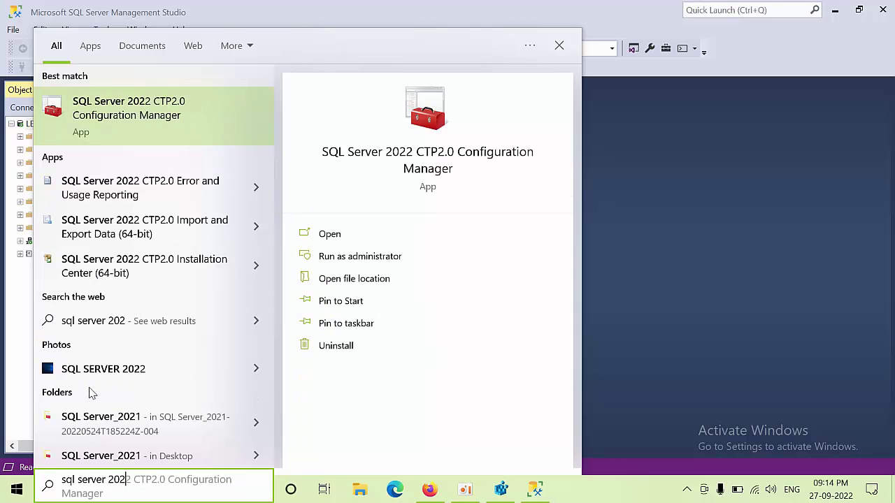
Restart the SQL Server (SQL2022) service in Configuration Manager, then switch back to Management Studio.
{"action": "left_click", "coordinate": [160, 135]}
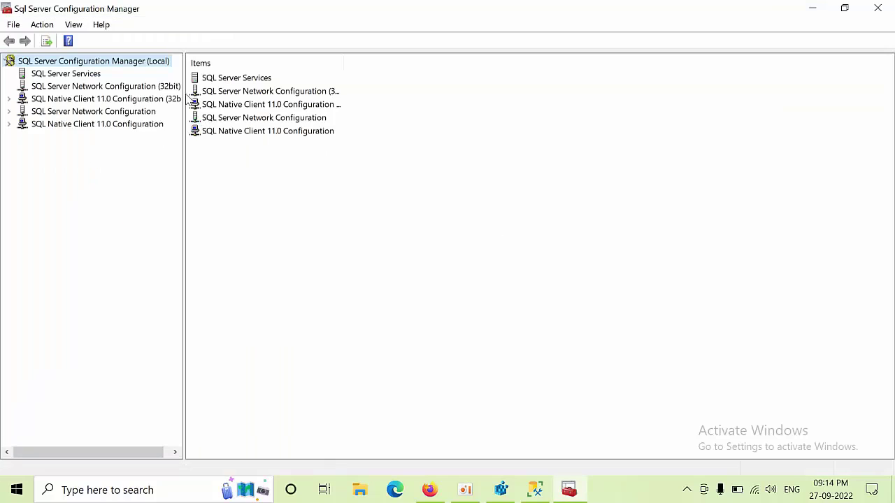
{"action": "left_click", "coordinate": [67, 76]}
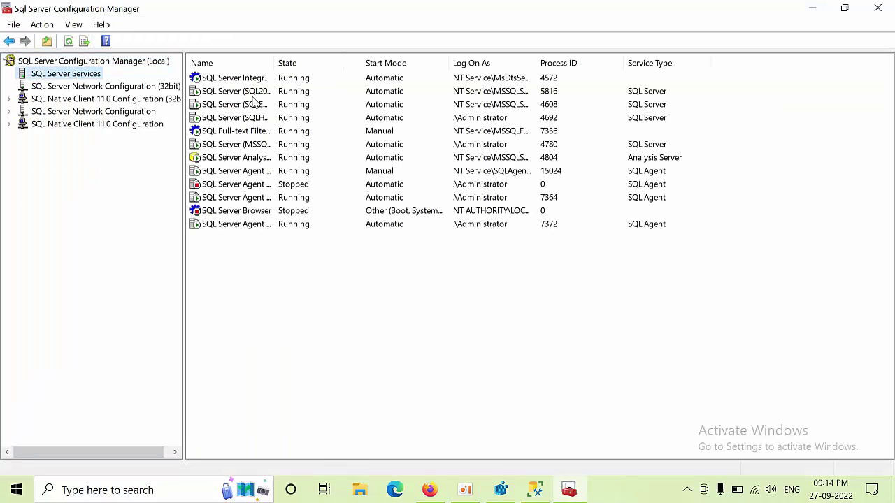
{"action": "left_click_drag", "start_coordinate": [272, 62], "coordinate": [441, 82]}
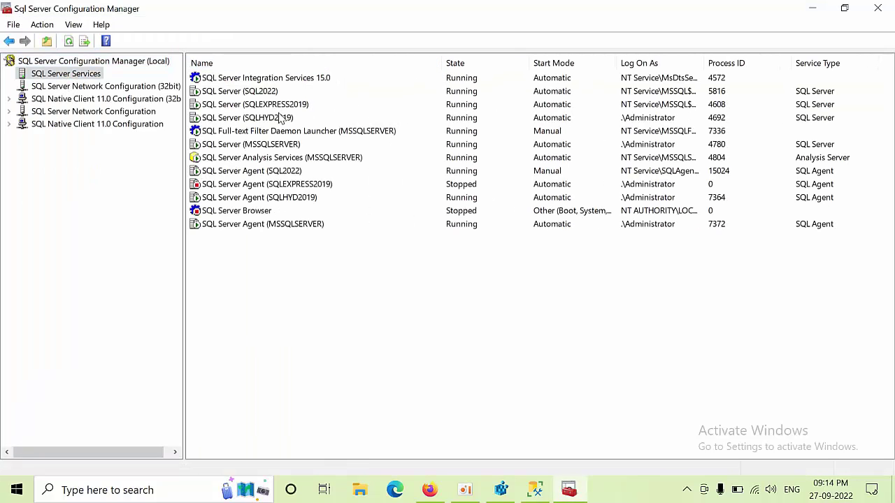
{"action": "left_click", "coordinate": [294, 184]}
{"action": "left_click", "coordinate": [282, 175]}
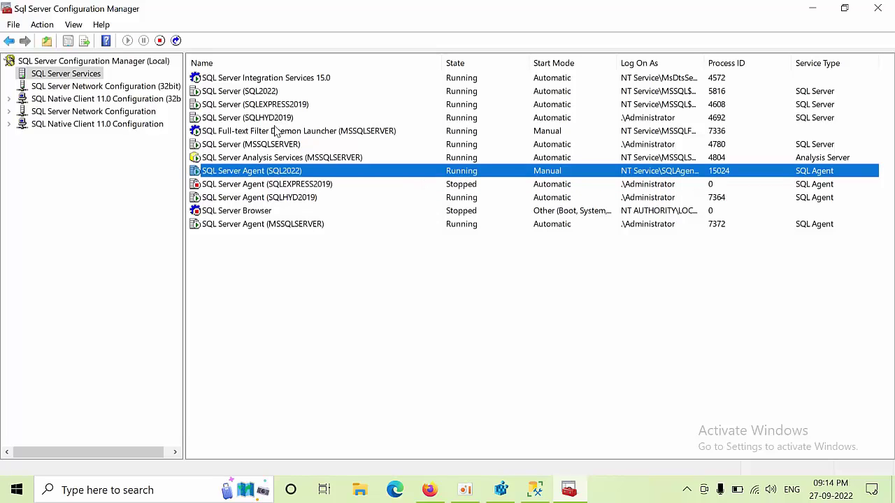
{"action": "left_click", "coordinate": [263, 98]}
{"action": "right_click", "coordinate": [261, 97]}
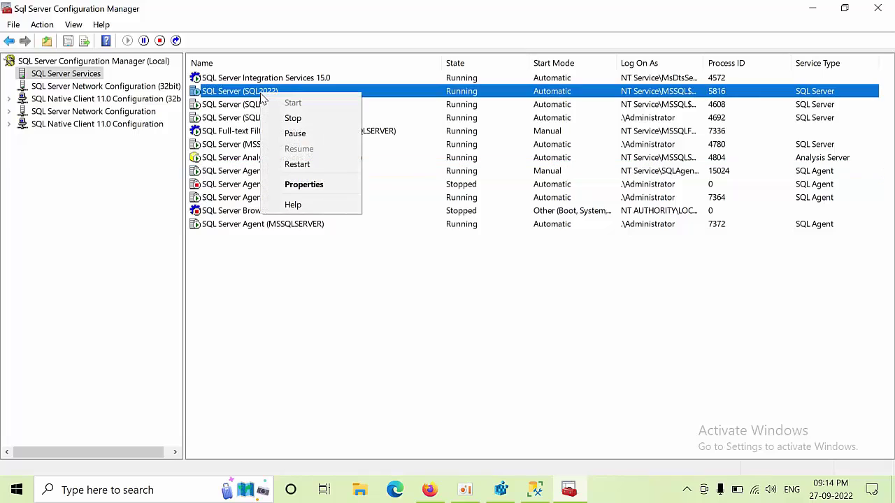
{"action": "left_click", "coordinate": [300, 167]}
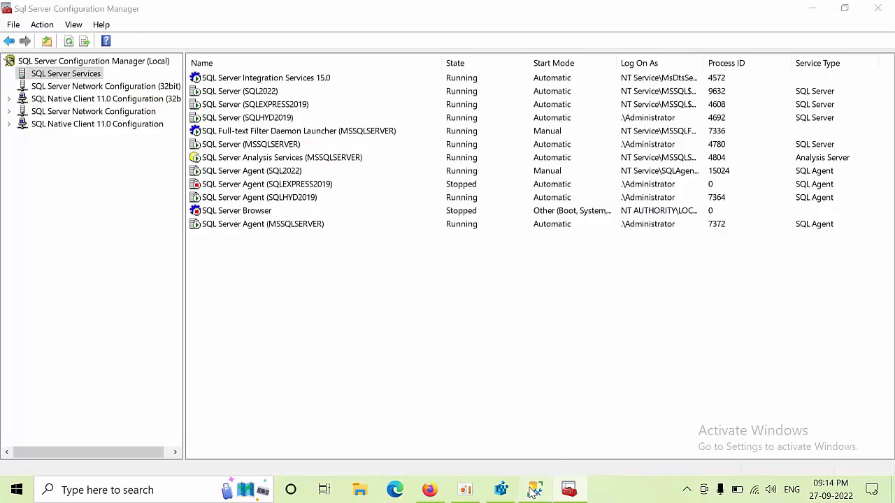
{"action": "key", "text": "alt+Tab"}
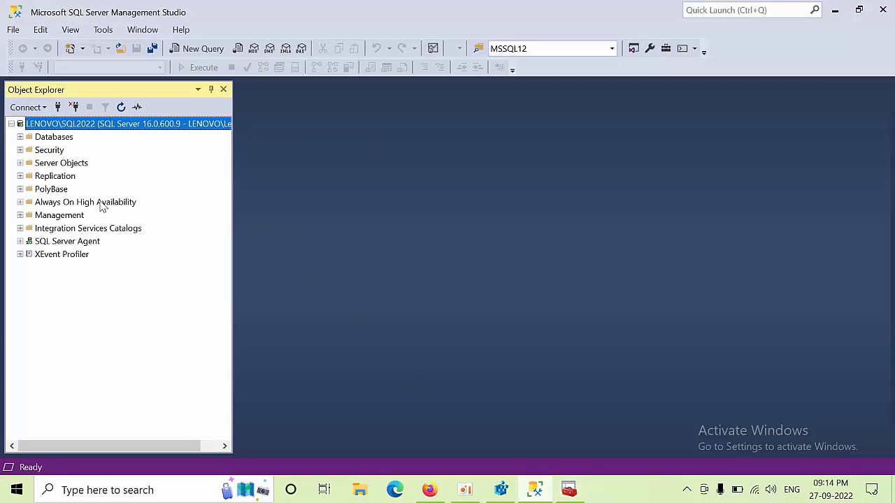
Open Connect to Server, pick SQL Server Authentication, then cancel the connection.
{"action": "left_click", "coordinate": [60, 110]}
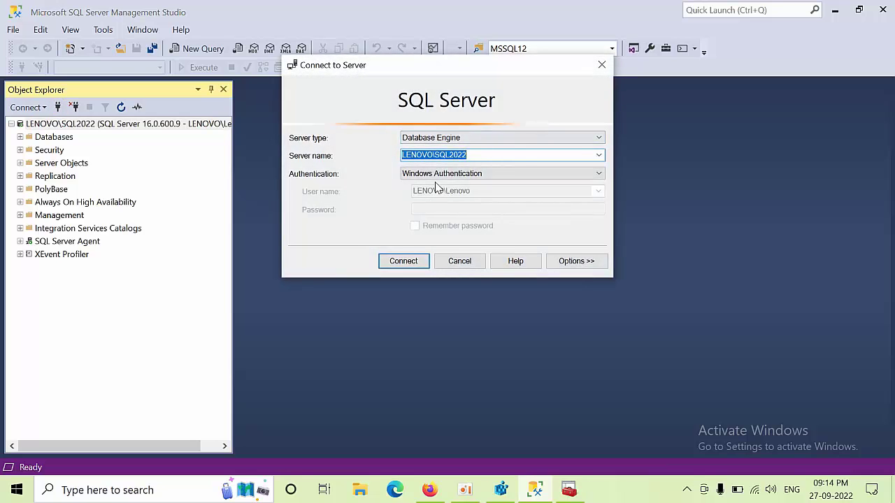
{"action": "left_click", "coordinate": [436, 175]}
{"action": "left_click", "coordinate": [426, 192]}
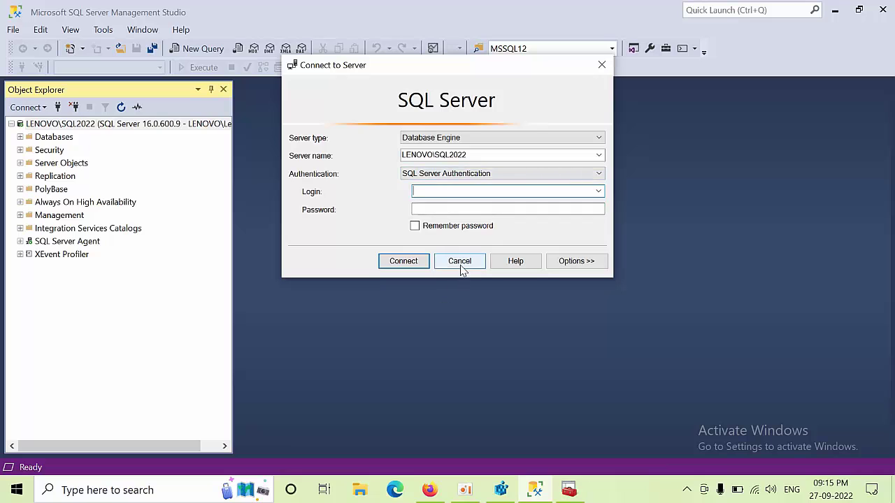
{"action": "left_click", "coordinate": [460, 264]}
Expand the server's Security folder in Object Explorer and bring up its context menu.
{"action": "left_click", "coordinate": [46, 152]}
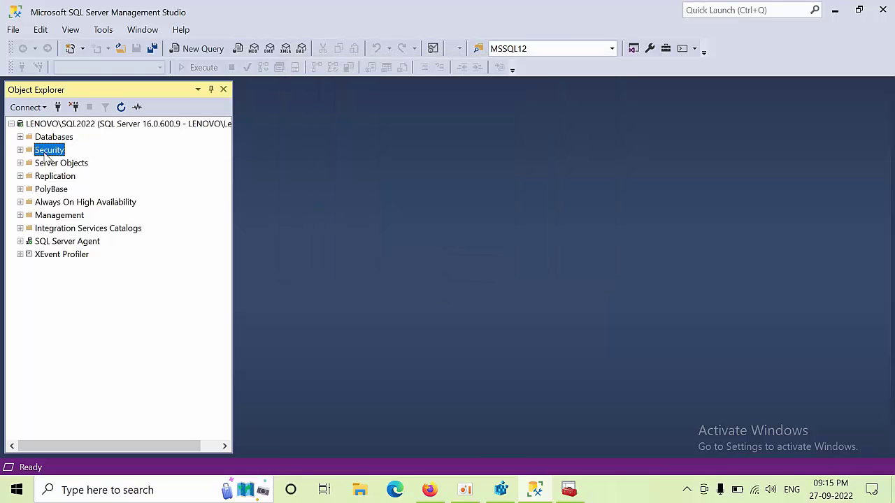
{"action": "double_click", "coordinate": [45, 154]}
{"action": "right_click", "coordinate": [49, 154]}
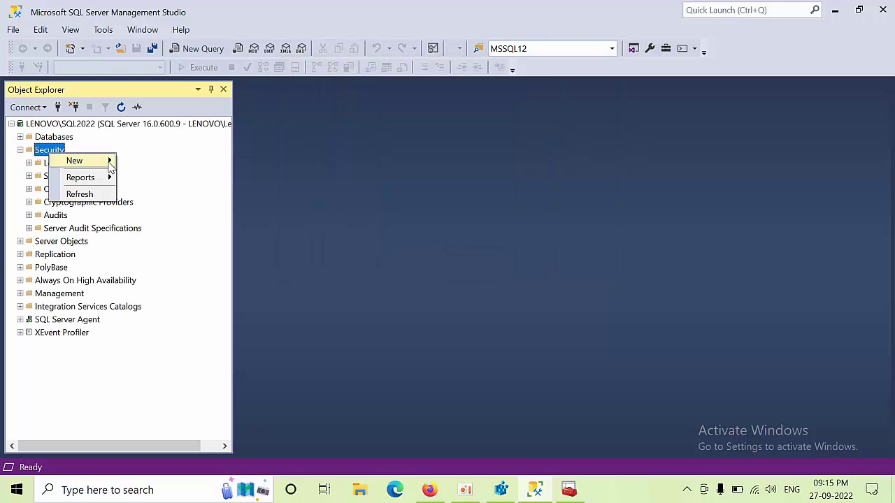
Define login test123 with SQL Server authentication, password policy off, and the sysadmin server role.
{"action": "mouse_move", "coordinate": [80, 160]}
{"action": "left_click", "coordinate": [167, 163]}
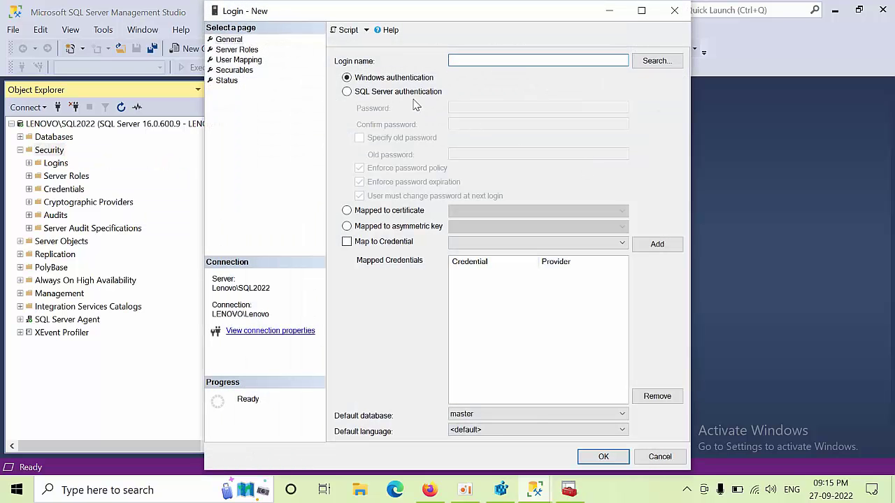
{"action": "left_click", "coordinate": [410, 94]}
{"action": "left_click", "coordinate": [457, 63]}
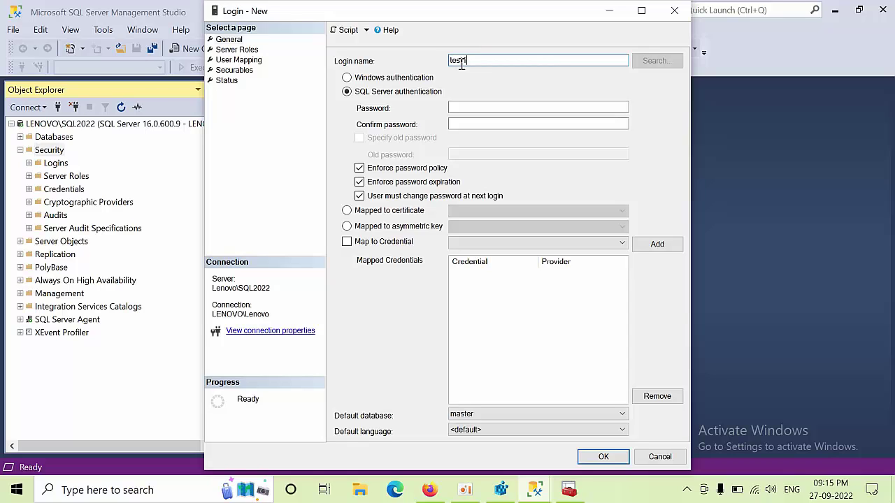
{"action": "left_click", "coordinate": [459, 109]}
{"action": "left_click", "coordinate": [454, 124]}
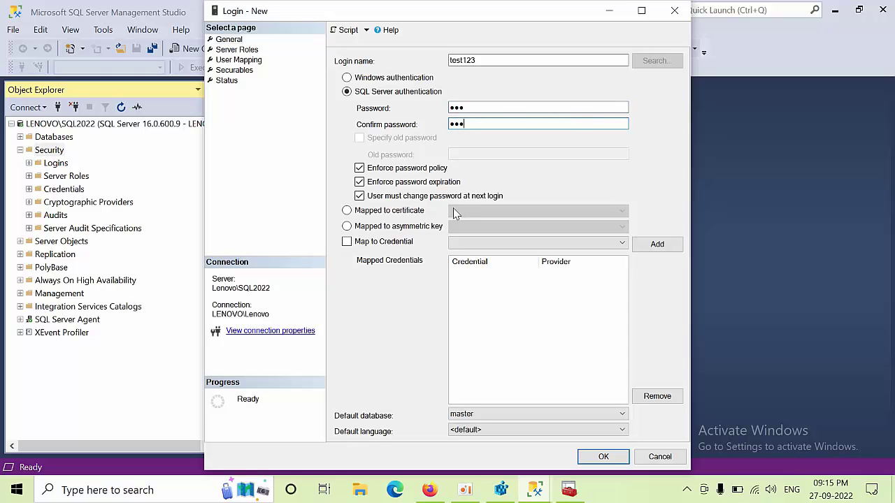
{"action": "left_click", "coordinate": [373, 168]}
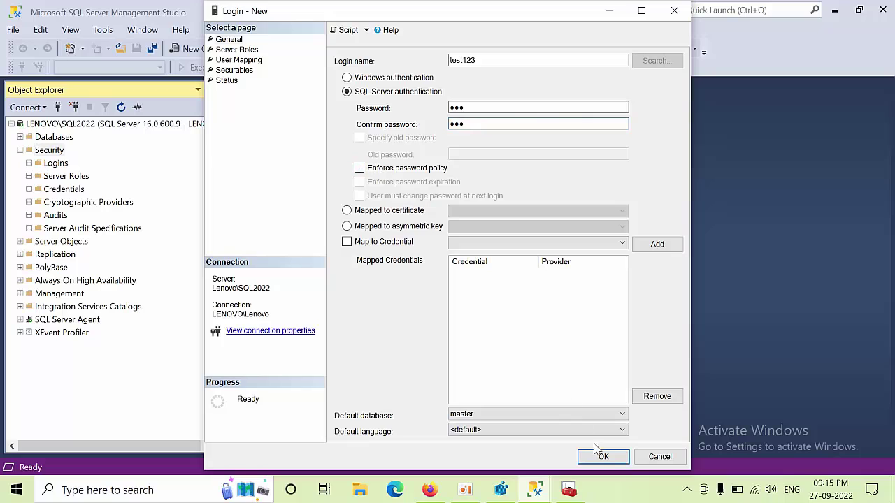
{"action": "left_click", "coordinate": [237, 51]}
{"action": "left_click", "coordinate": [339, 251]}
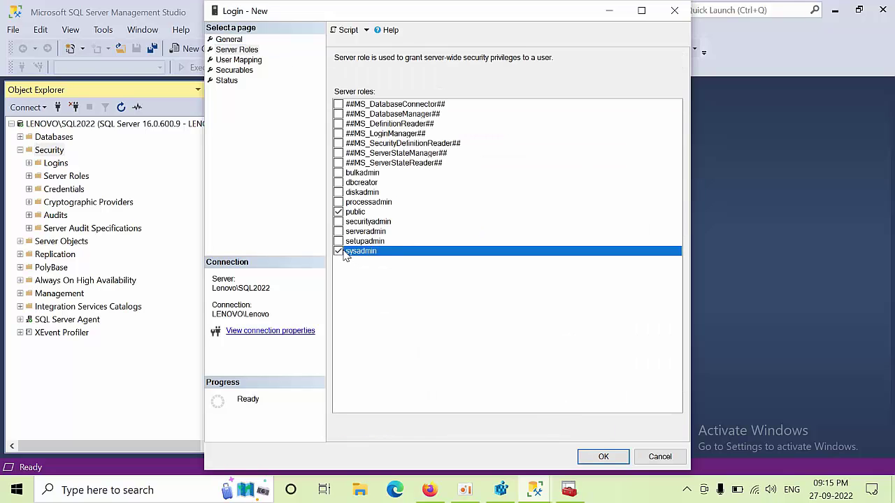
Save the test123 login, then connect to LENOVO\SQL2022 as test123 using SQL Server Authentication.
{"action": "left_click", "coordinate": [618, 458]}
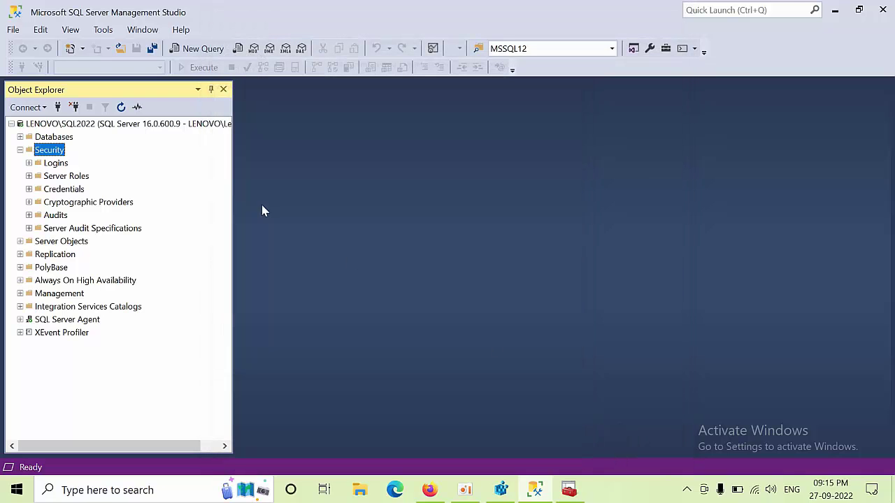
{"action": "left_click", "coordinate": [58, 107]}
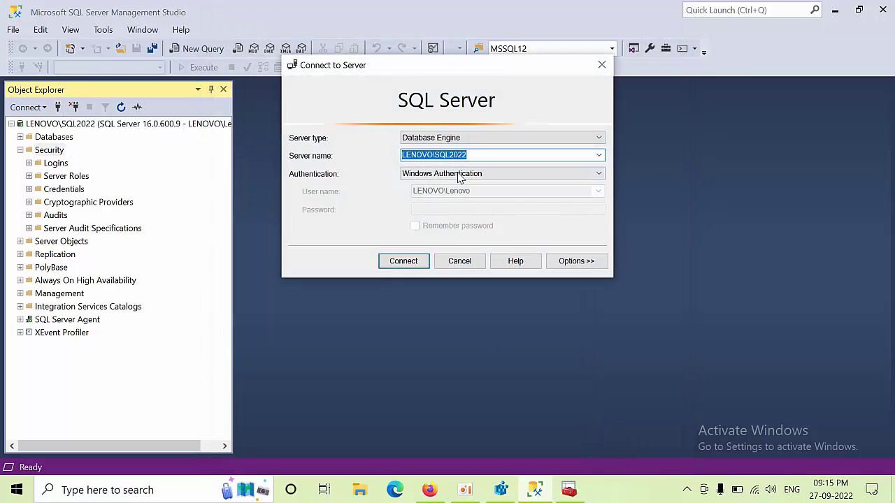
{"action": "left_click", "coordinate": [459, 179]}
{"action": "left_click", "coordinate": [455, 192]}
{"action": "left_click", "coordinate": [434, 192]}
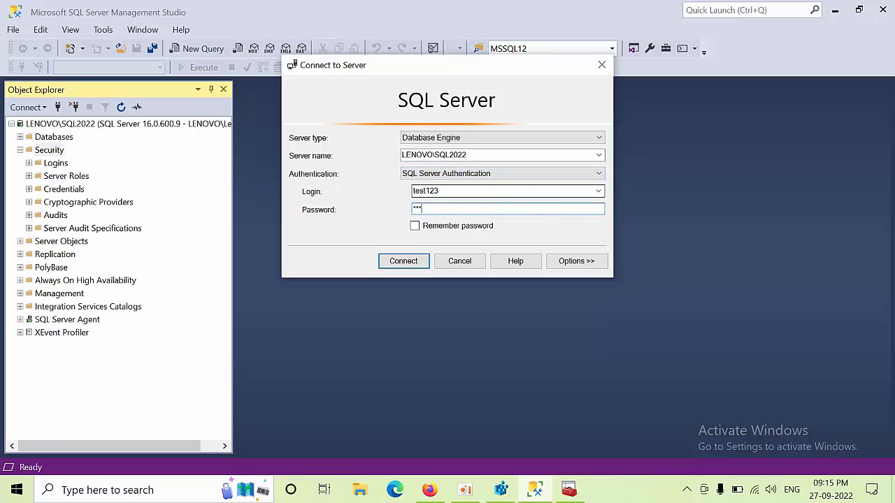
{"action": "left_click", "coordinate": [411, 260]}
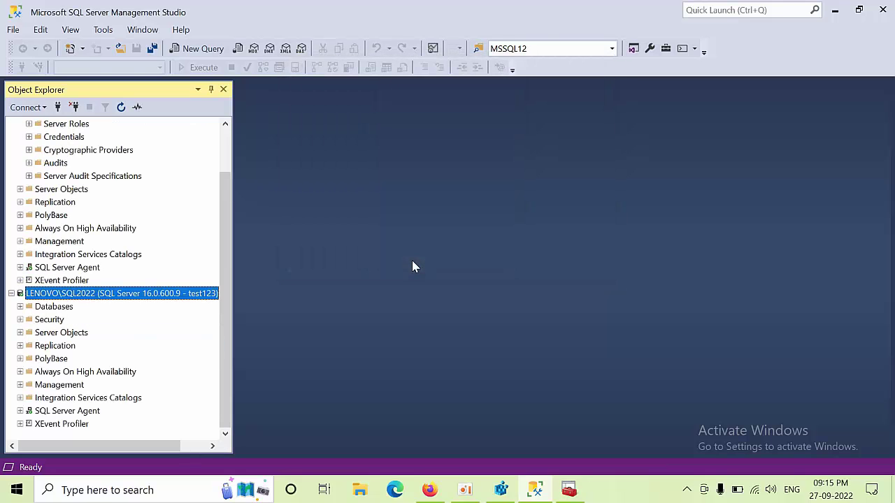